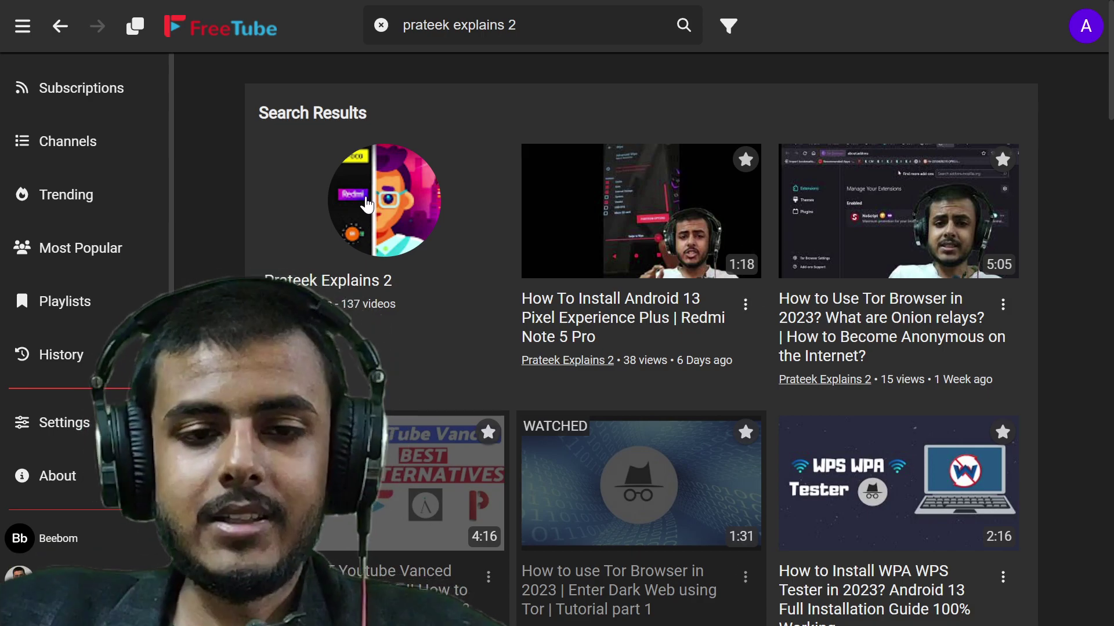
# Step: Open the channel listed first in the search results, subscribe to it, and look over its video list
pyautogui.click(368, 204)
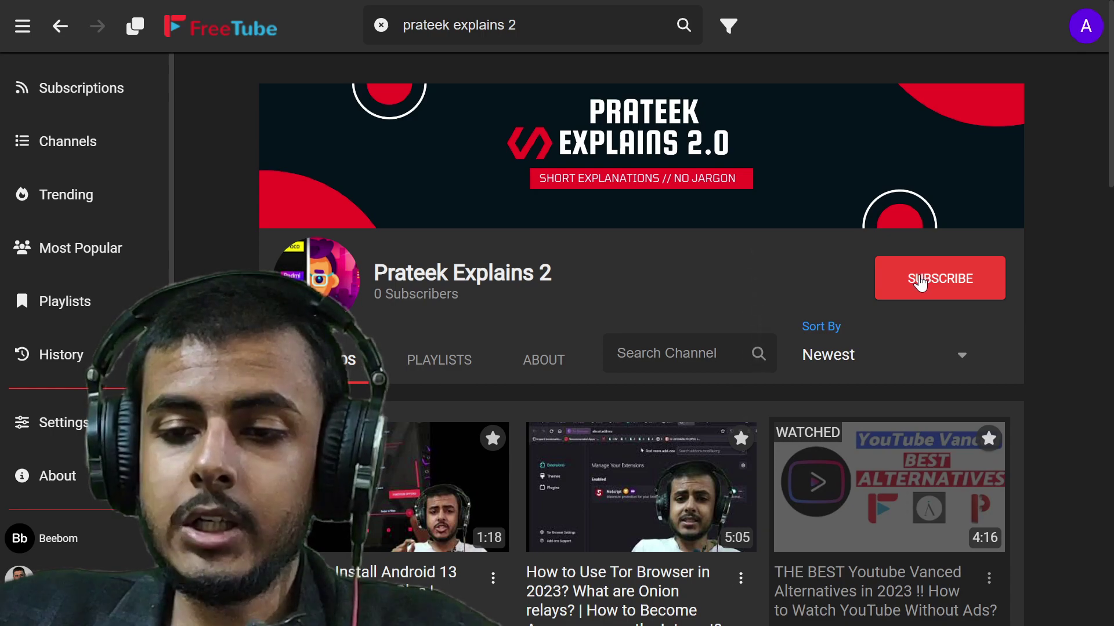
pyautogui.click(920, 283)
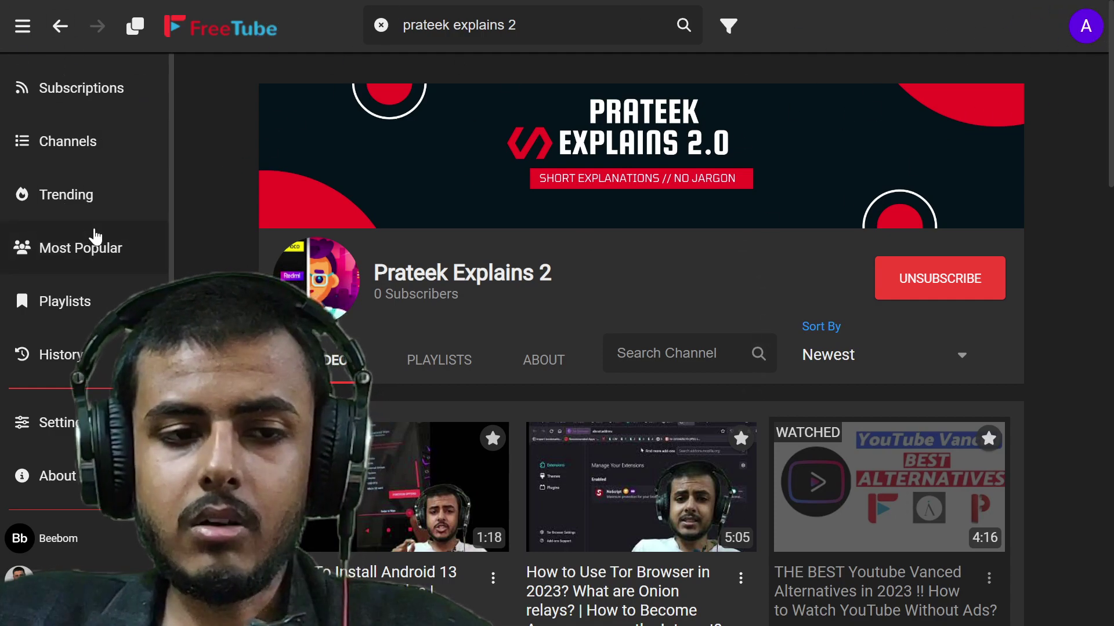
pyautogui.scroll(-6, 95, 236)
pyautogui.scroll(6, 87, 298)
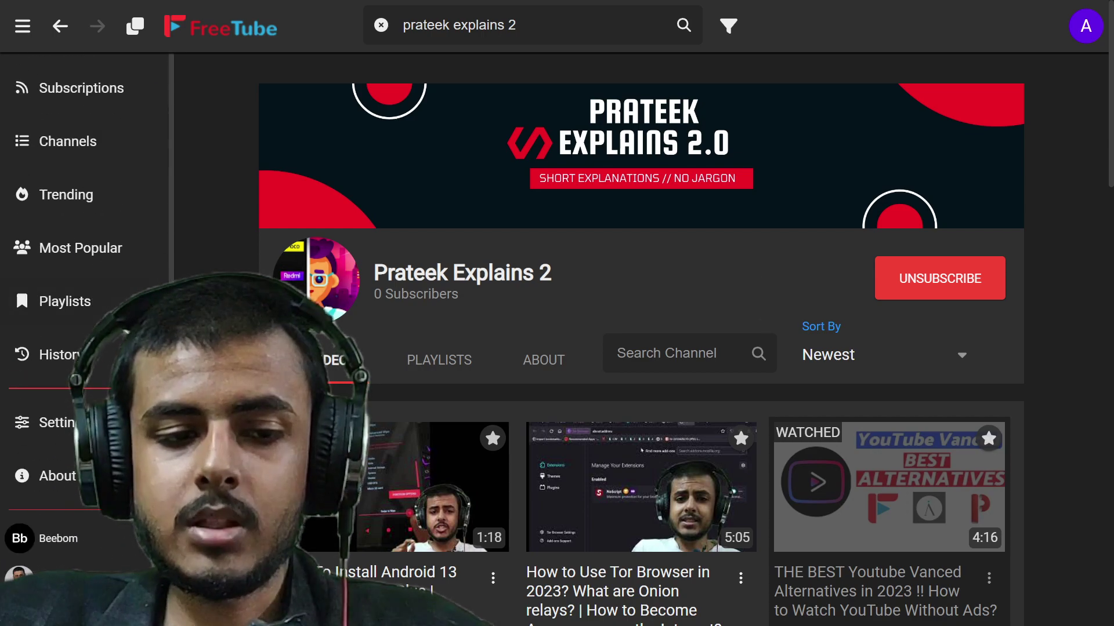
# Step: Open the General Settings and check the Preferred API Backend option
pyautogui.click(58, 422)
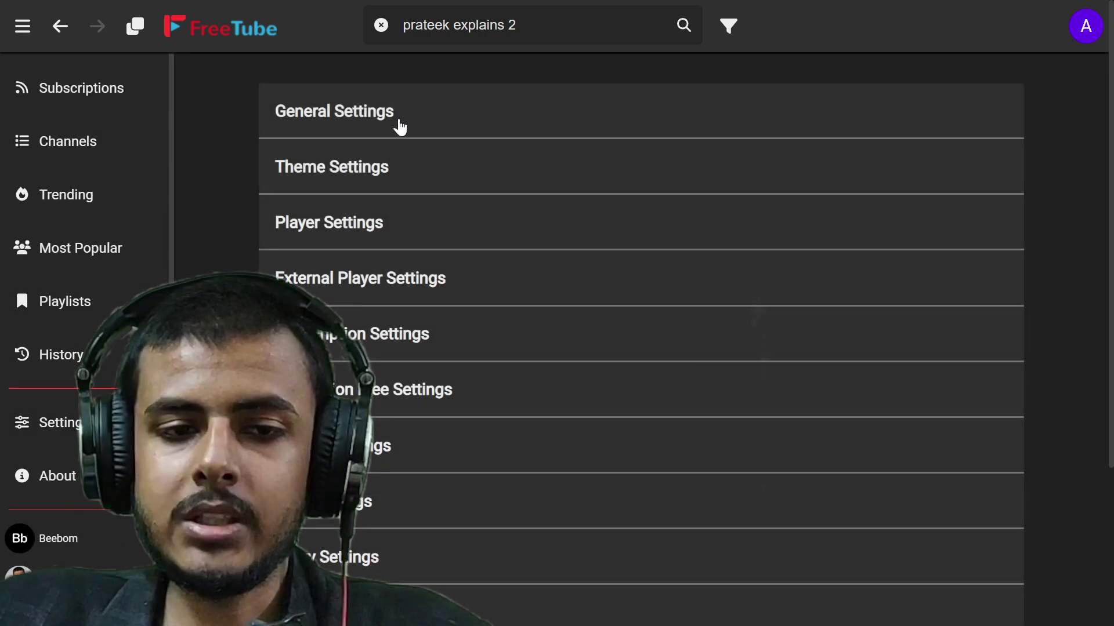
pyautogui.click(399, 124)
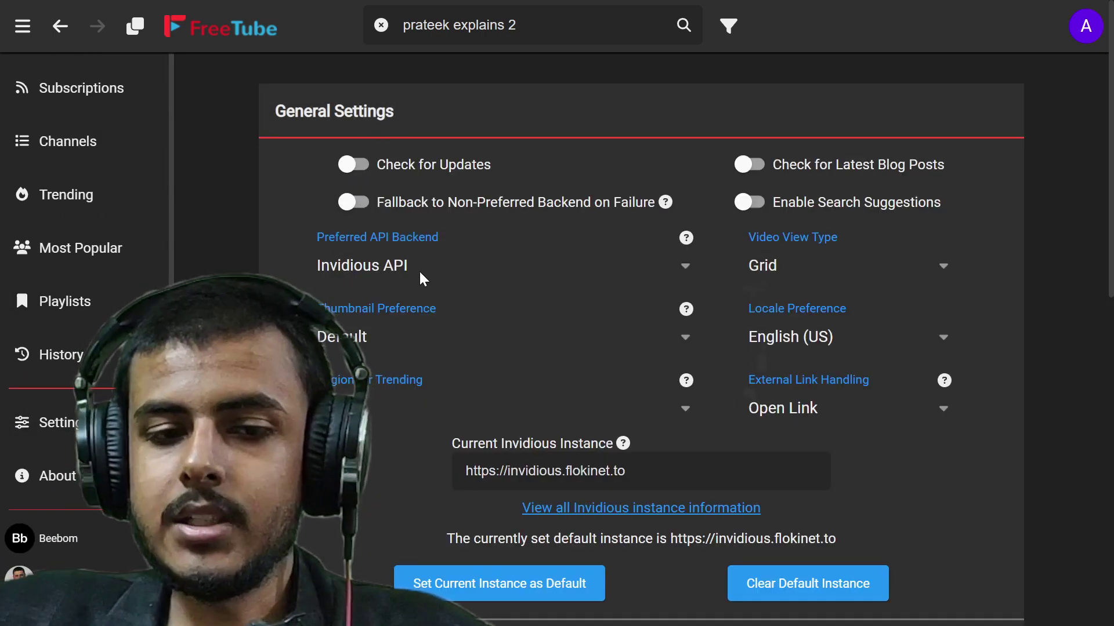
pyautogui.click(356, 277)
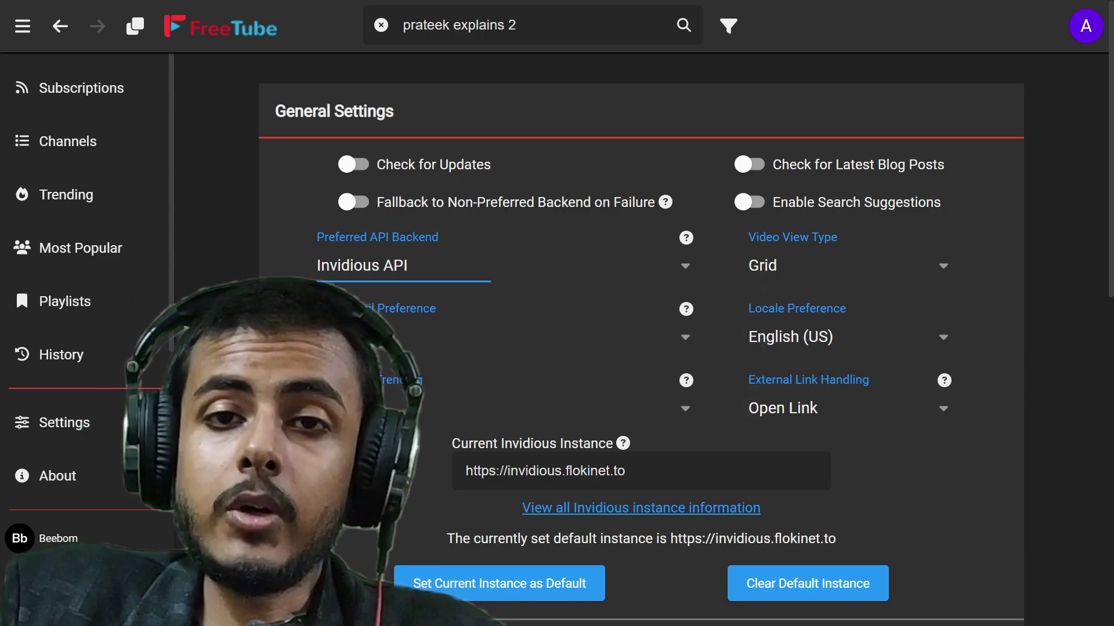
# Step: Expand the Player Settings, turn on Proxy Videos Through Invidious, and show its help text
pyautogui.scroll(-5, 353, 390)
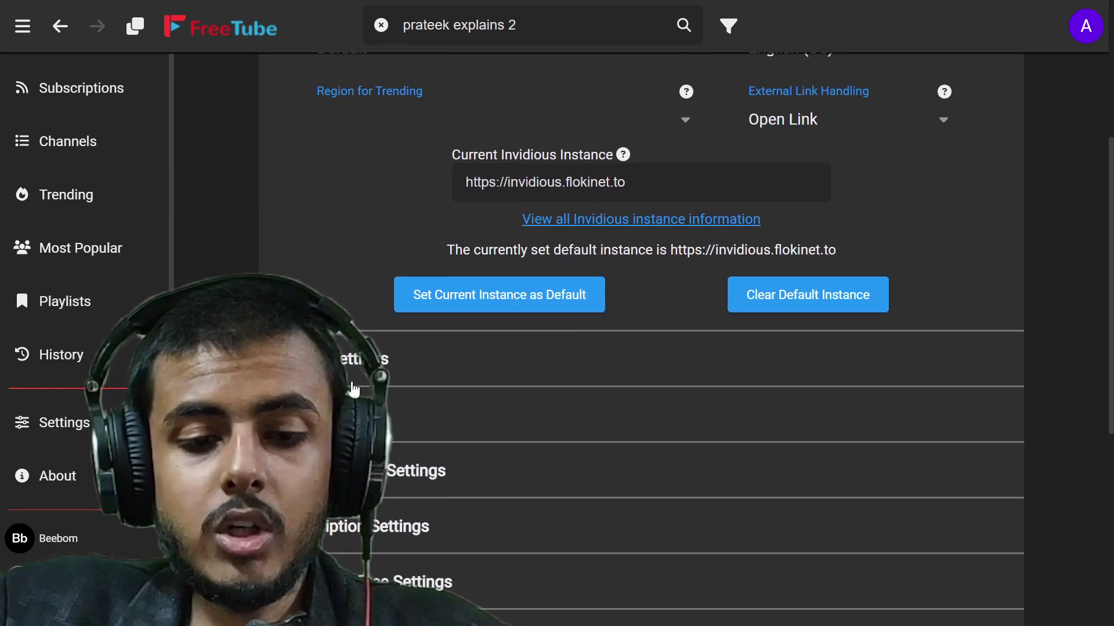
pyautogui.scroll(-1, 353, 390)
pyautogui.click(353, 390)
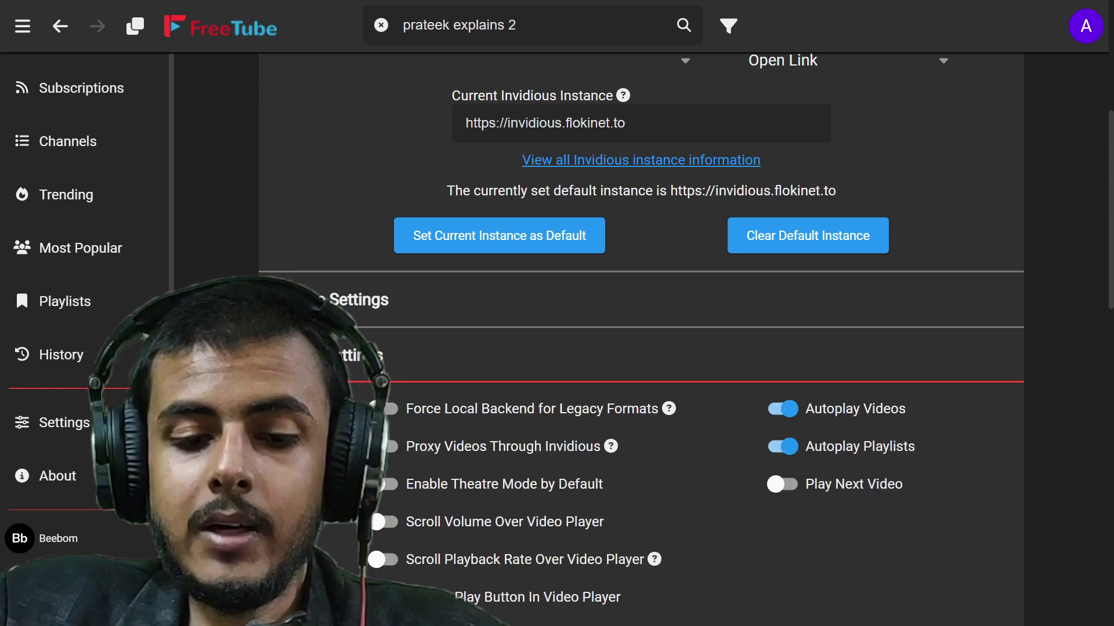
pyautogui.click(390, 447)
pyautogui.moveTo(612, 461)
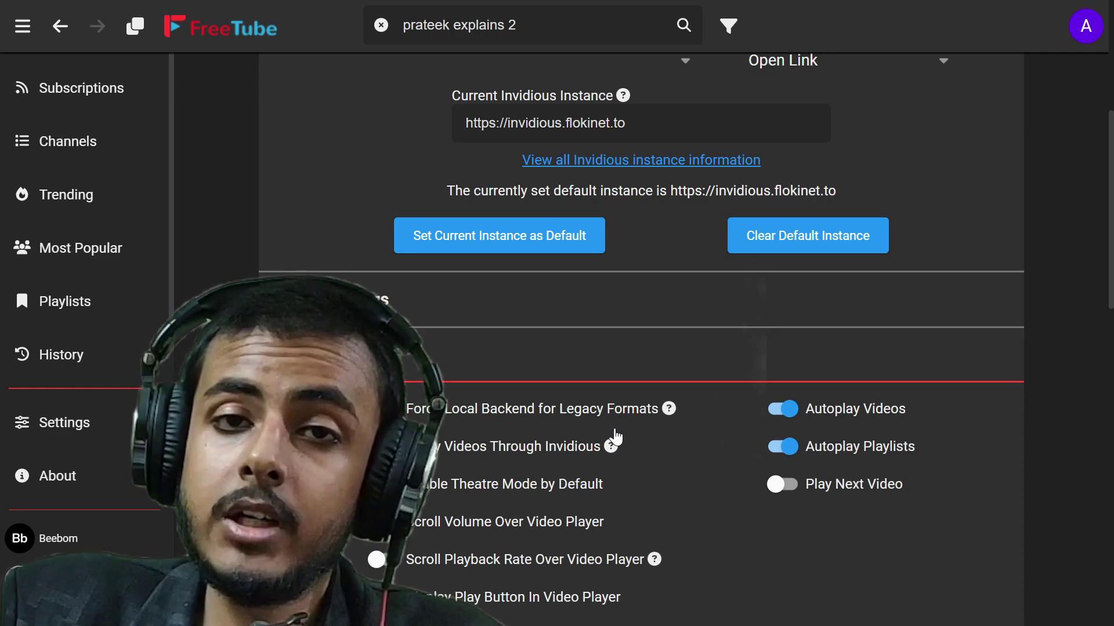
# Step: Review the autoplay, playback rate, video format and quality options in Player Settings, and expand the External Player Settings
pyautogui.scroll(-1, 616, 437)
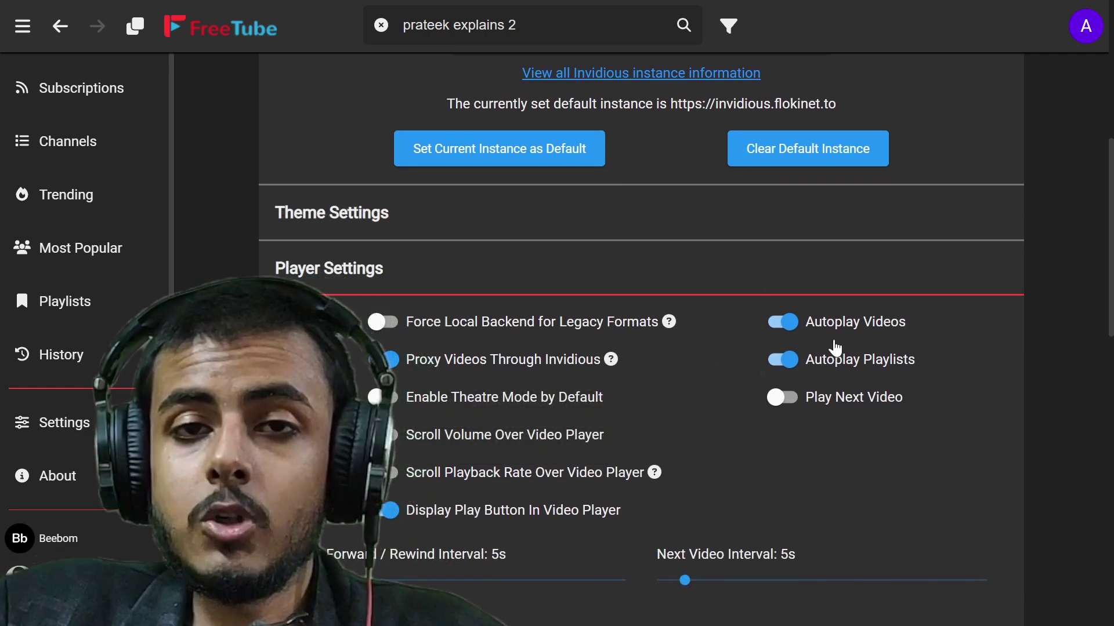
pyautogui.scroll(-2, 753, 418)
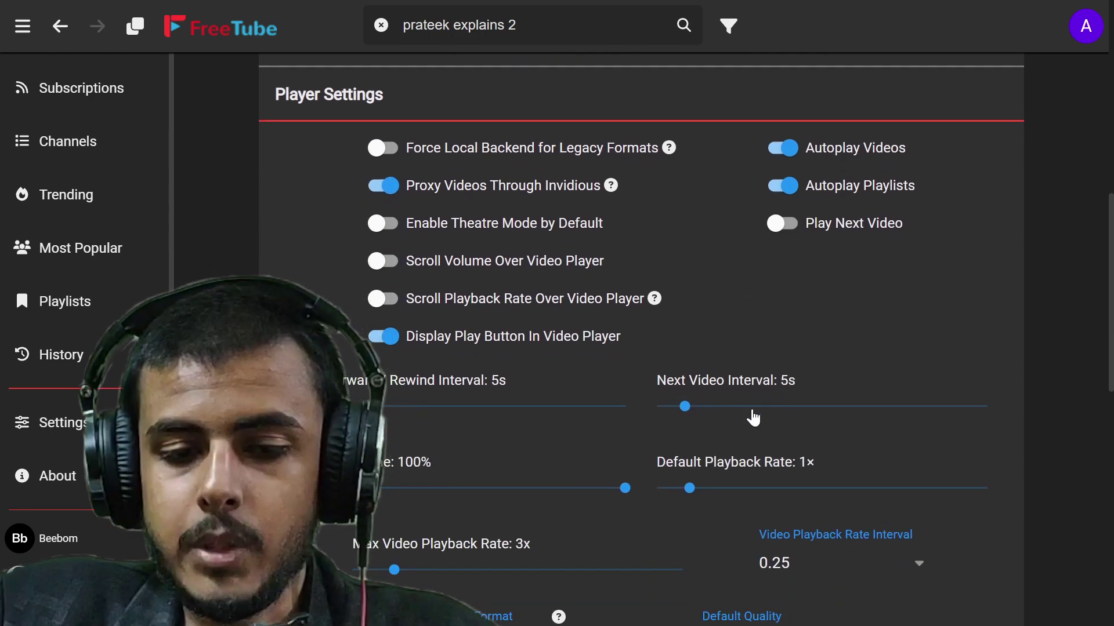
pyautogui.scroll(-3, 541, 307)
pyautogui.scroll(3, 529, 315)
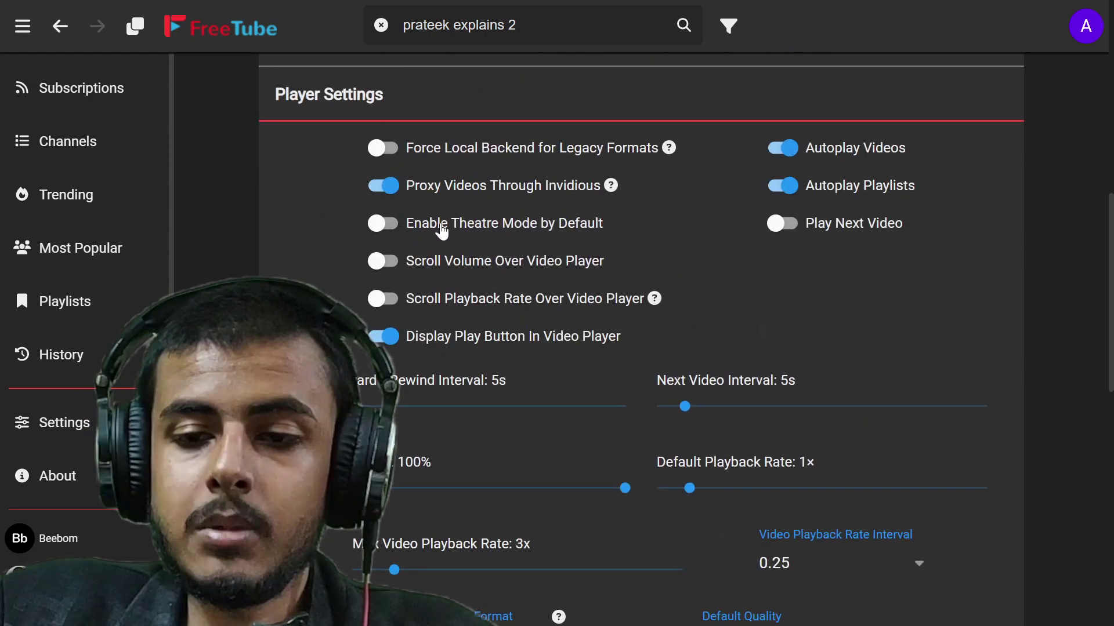
pyautogui.scroll(-5, 542, 425)
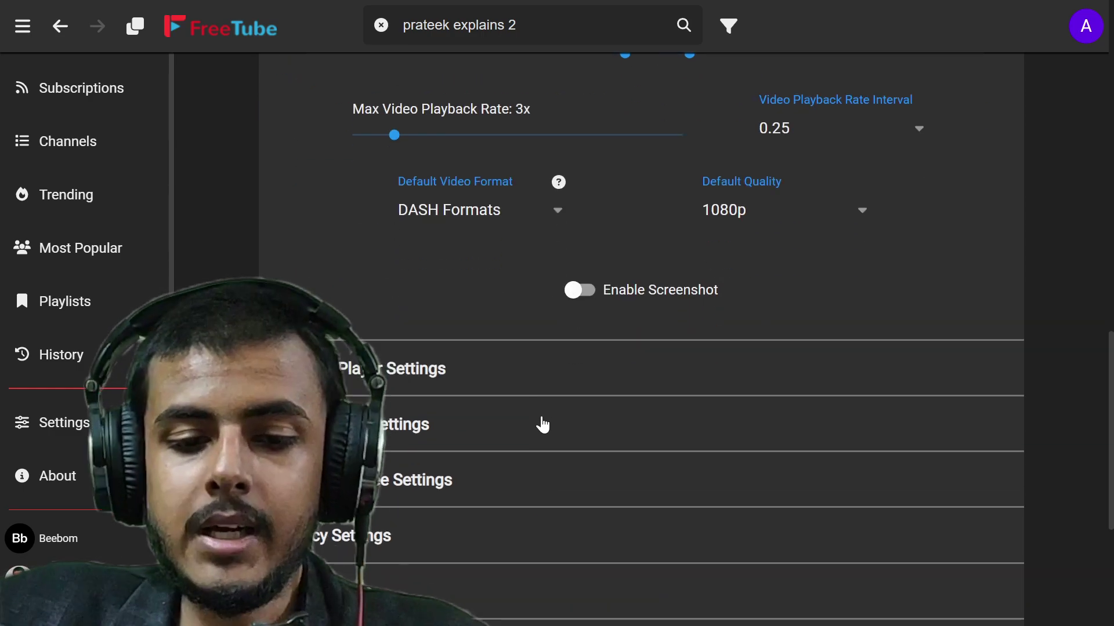
pyautogui.scroll(-1, 543, 425)
pyautogui.click(367, 284)
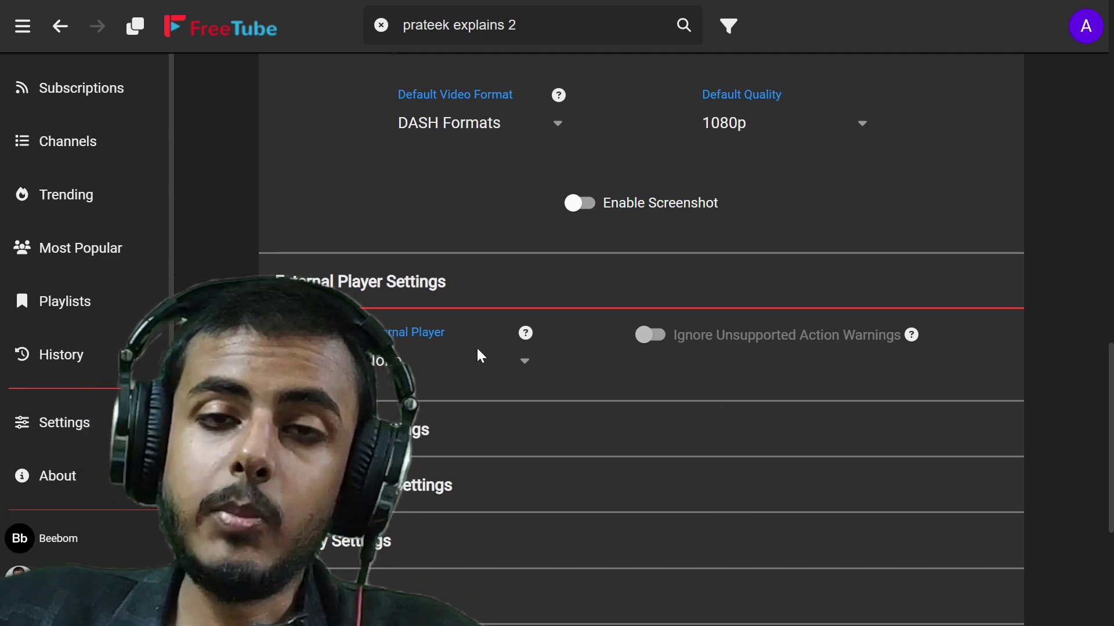
# Step: Expand the Subscription Settings and the Distraction Free Settings and examine the feed and hiding options
pyautogui.scroll(-1, 390, 360)
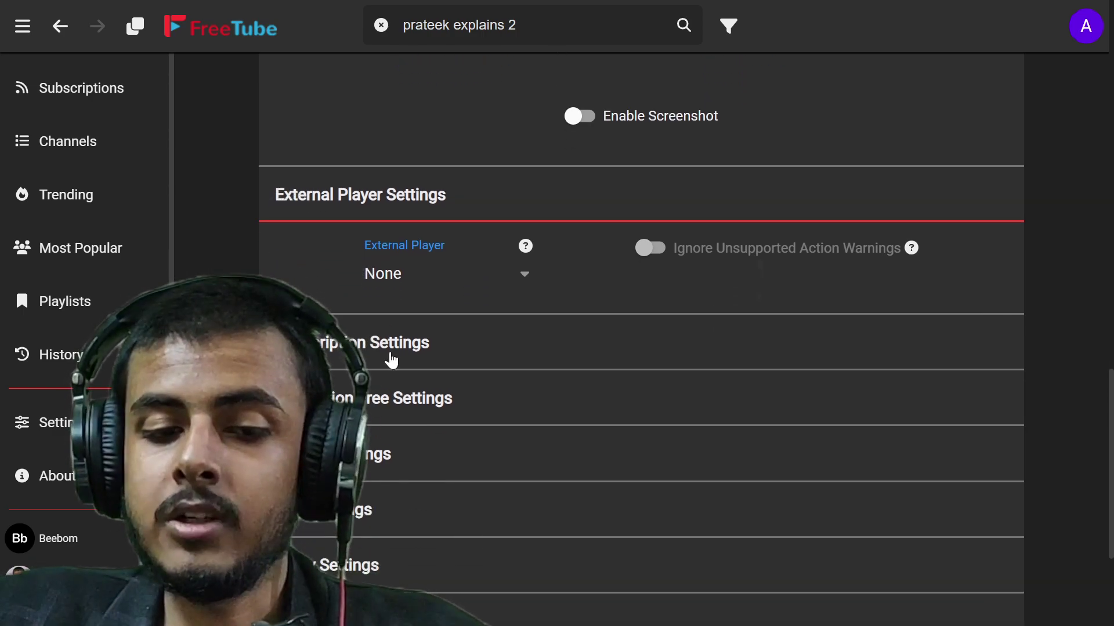
pyautogui.click(390, 360)
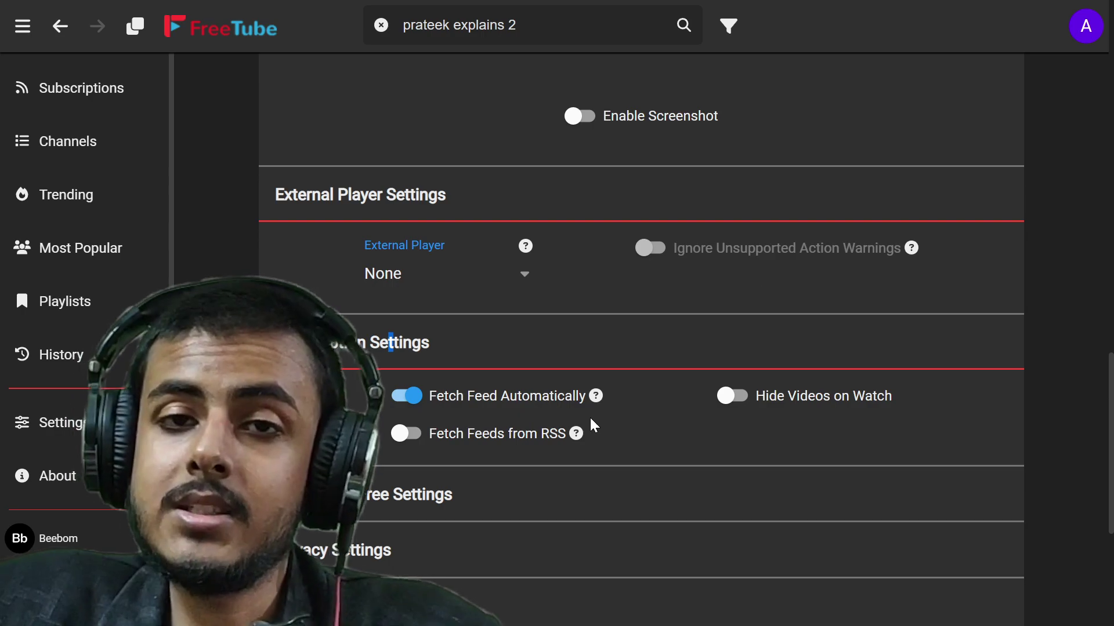
pyautogui.scroll(-1, 589, 424)
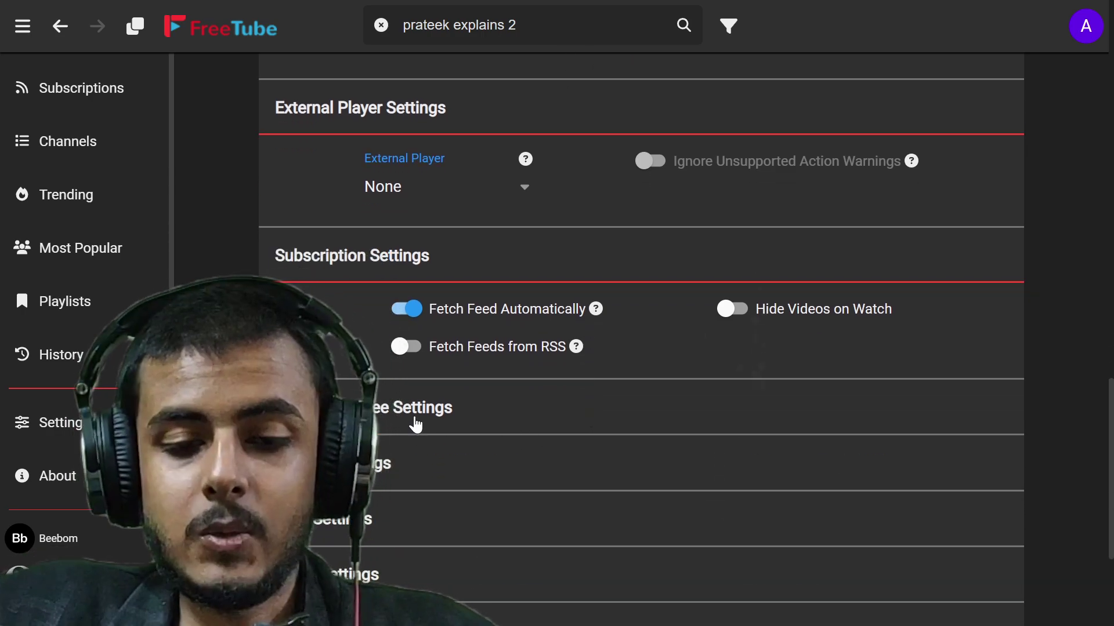
pyautogui.click(416, 426)
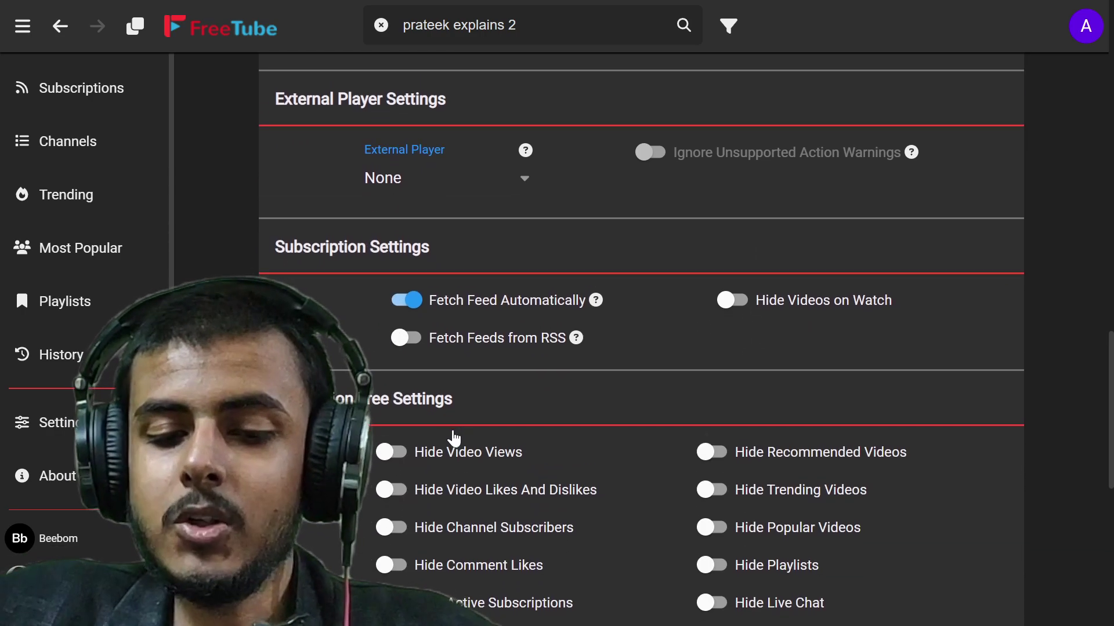
pyautogui.scroll(-2, 454, 439)
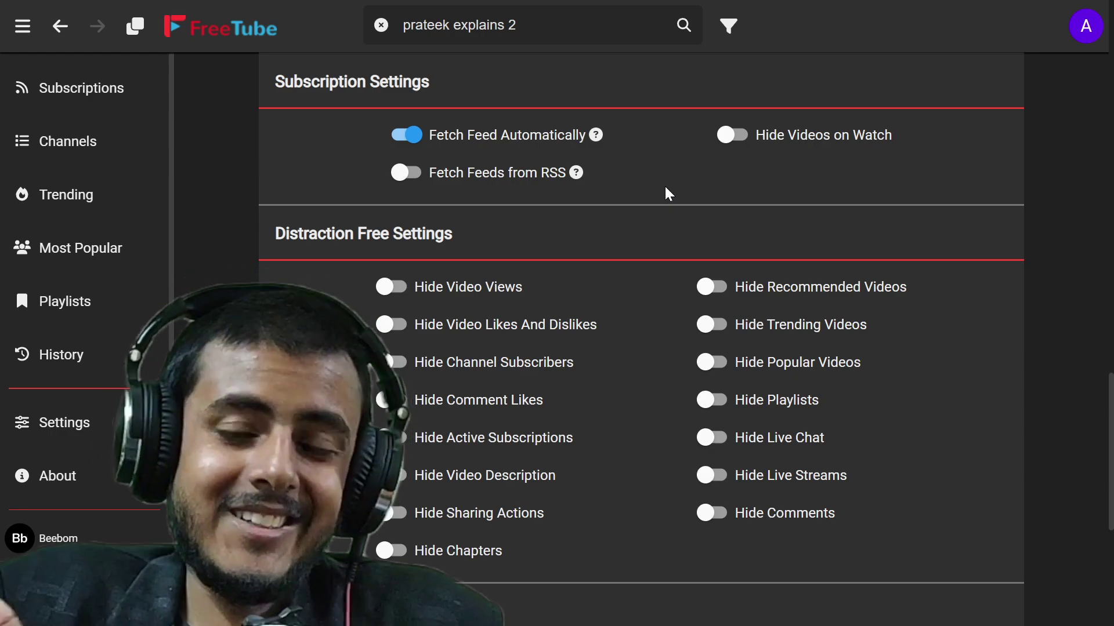
# Step: Expand the Privacy Settings and turn off Remember History
pyautogui.scroll(-5, 471, 290)
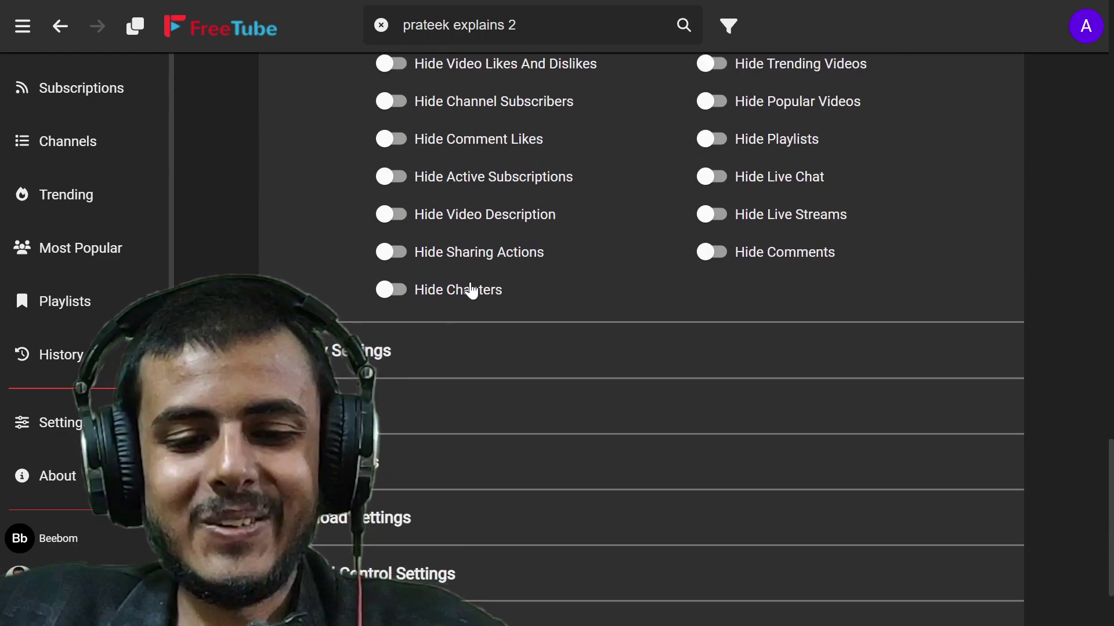
pyautogui.click(398, 348)
pyautogui.scroll(-2, 395, 383)
pyautogui.click(374, 319)
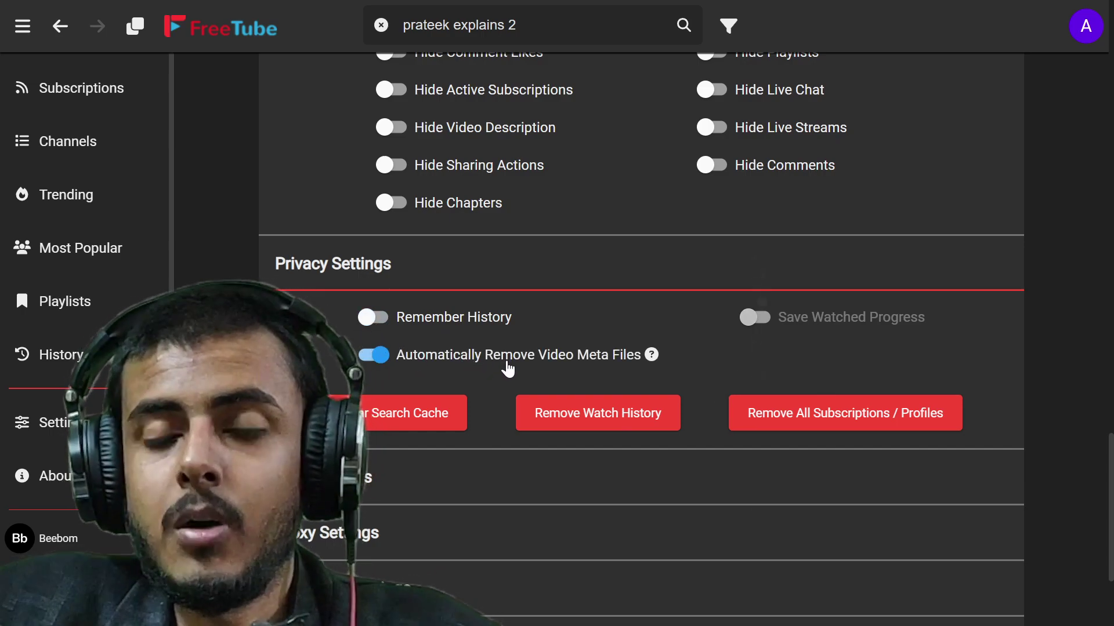
# Step: Expand the Data Settings and examine the import and export options for subscriptions, history and playlists
pyautogui.click(348, 477)
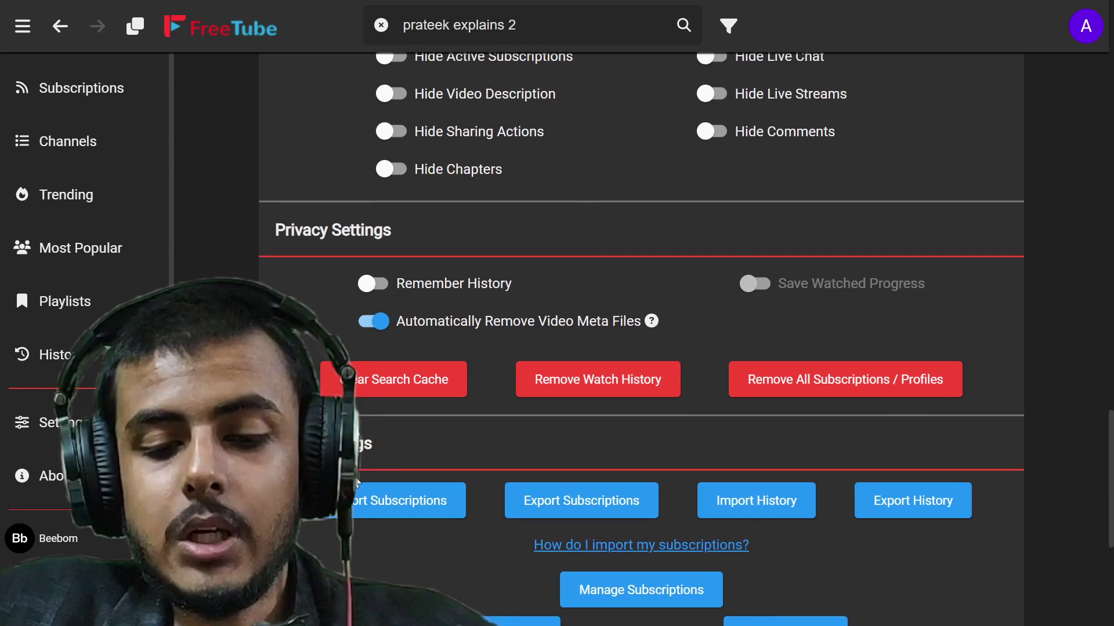
pyautogui.scroll(-3, 520, 418)
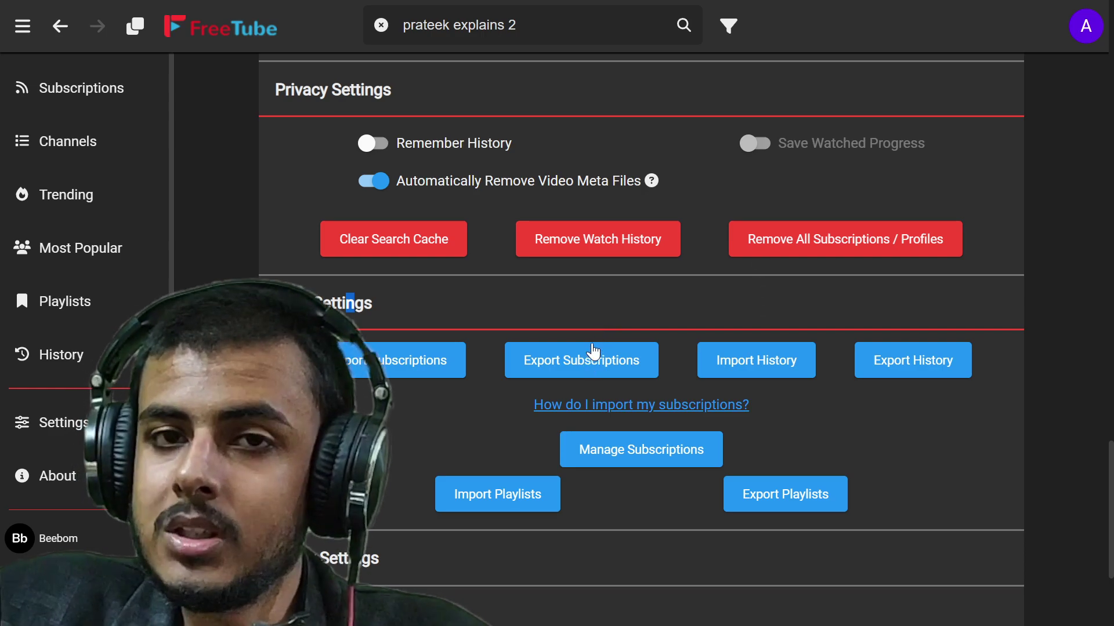
pyautogui.scroll(-1, 588, 352)
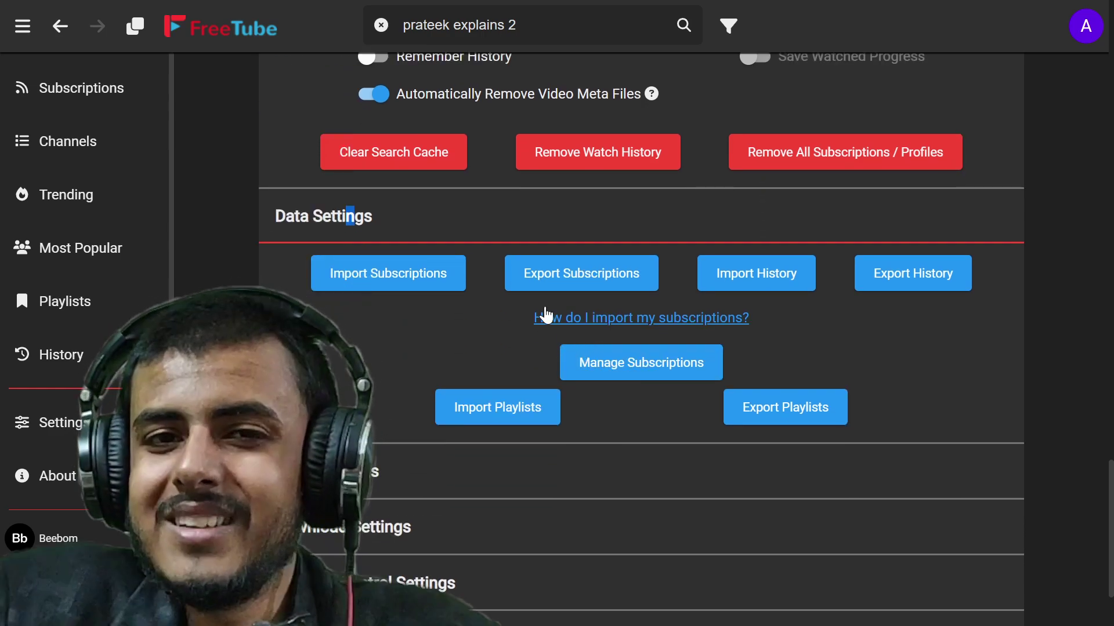
# Step: Expand the Proxy Settings and the Download Settings and examine the Tor / Proxy and Download Behavior options
pyautogui.scroll(-2, 544, 324)
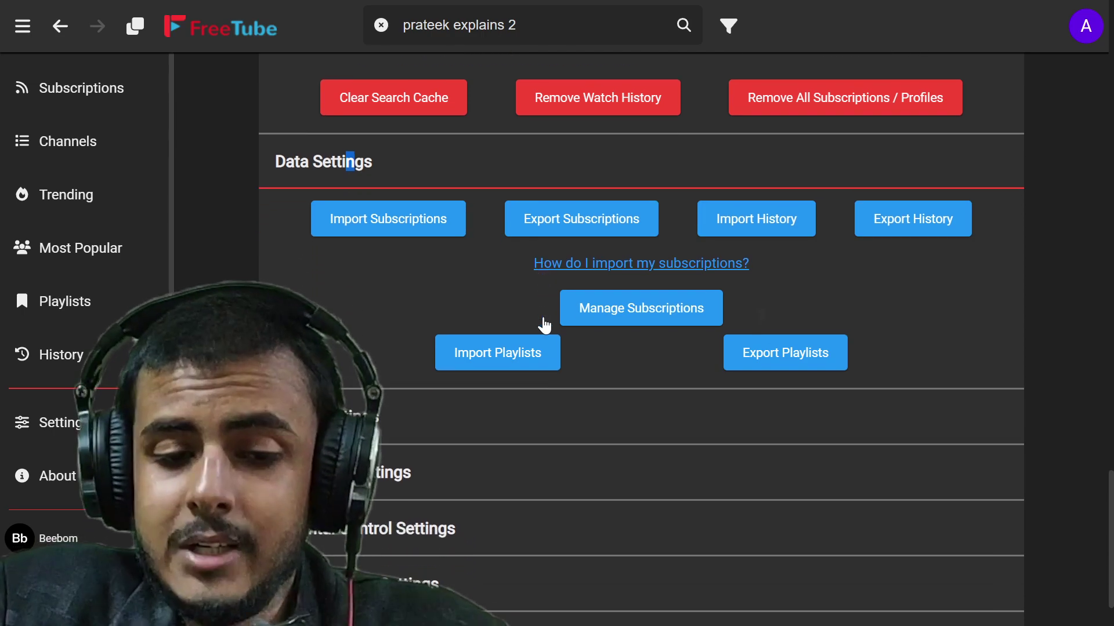
pyautogui.click(417, 343)
pyautogui.scroll(-1, 499, 371)
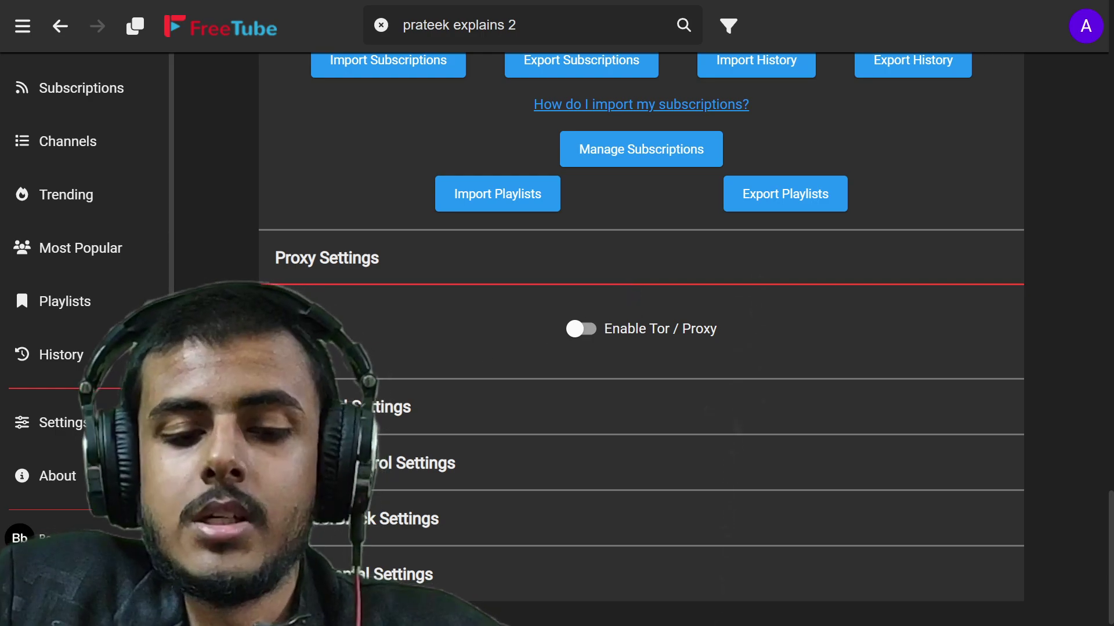
pyautogui.click(615, 407)
pyautogui.scroll(-3, 609, 385)
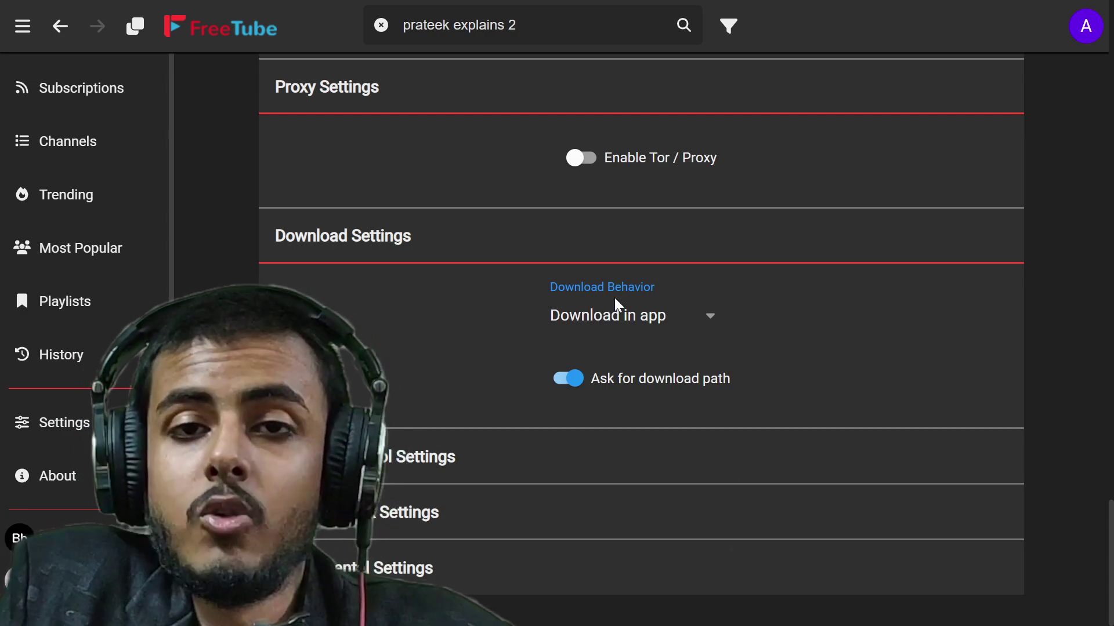
# Step: Expand the Parental Control Settings and examine the unsubscribe, search bar and family friendly options
pyautogui.click(412, 456)
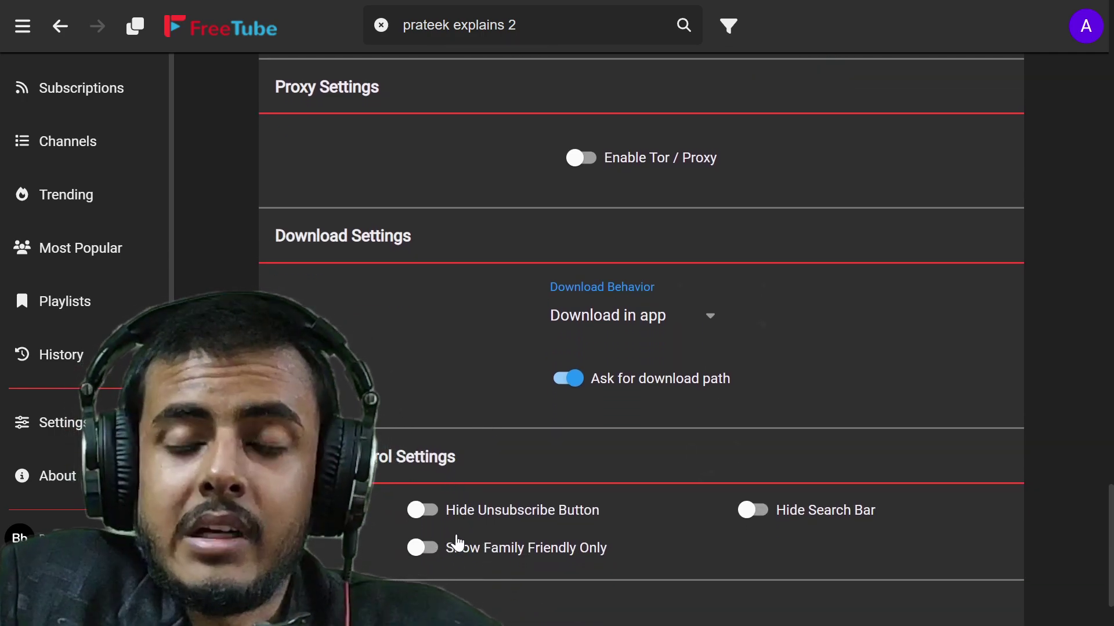
pyautogui.scroll(1, 458, 536)
pyautogui.scroll(-1, 482, 528)
# Step: Expand the SponsorBlock Settings and examine the enable, skip notification and API URL options
pyautogui.scroll(-1, 464, 510)
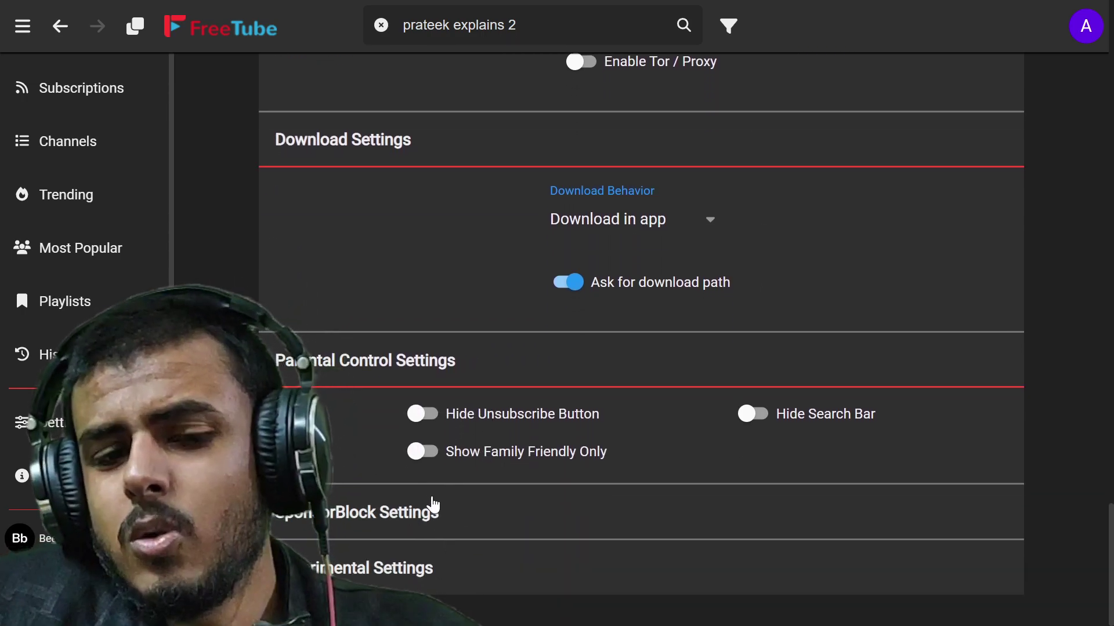
pyautogui.click(395, 525)
pyautogui.scroll(-3, 422, 538)
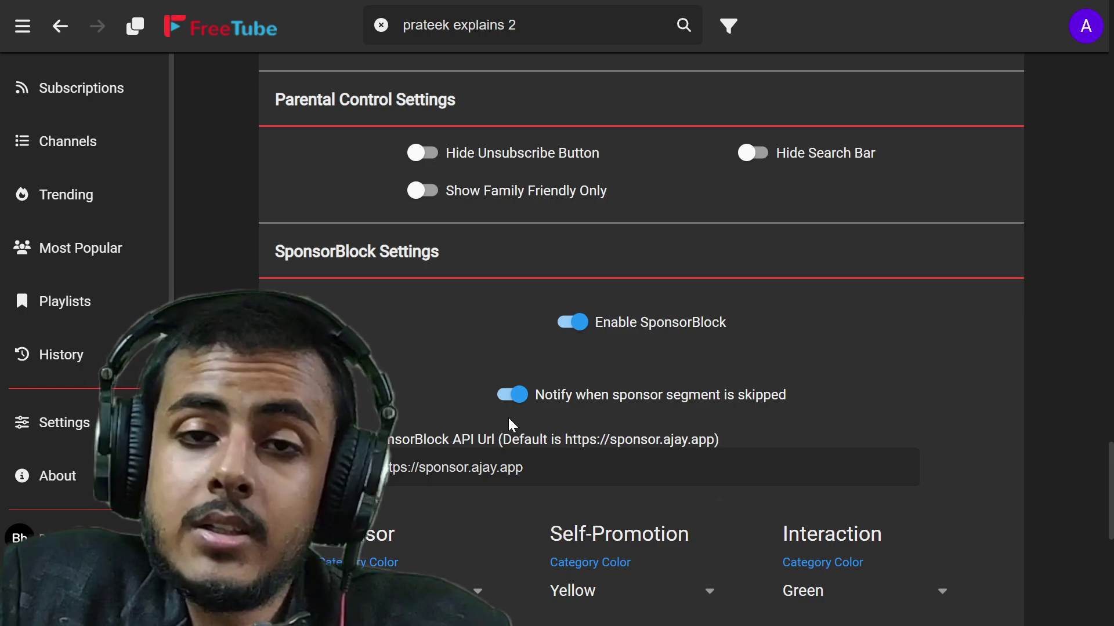
pyautogui.scroll(-1, 515, 406)
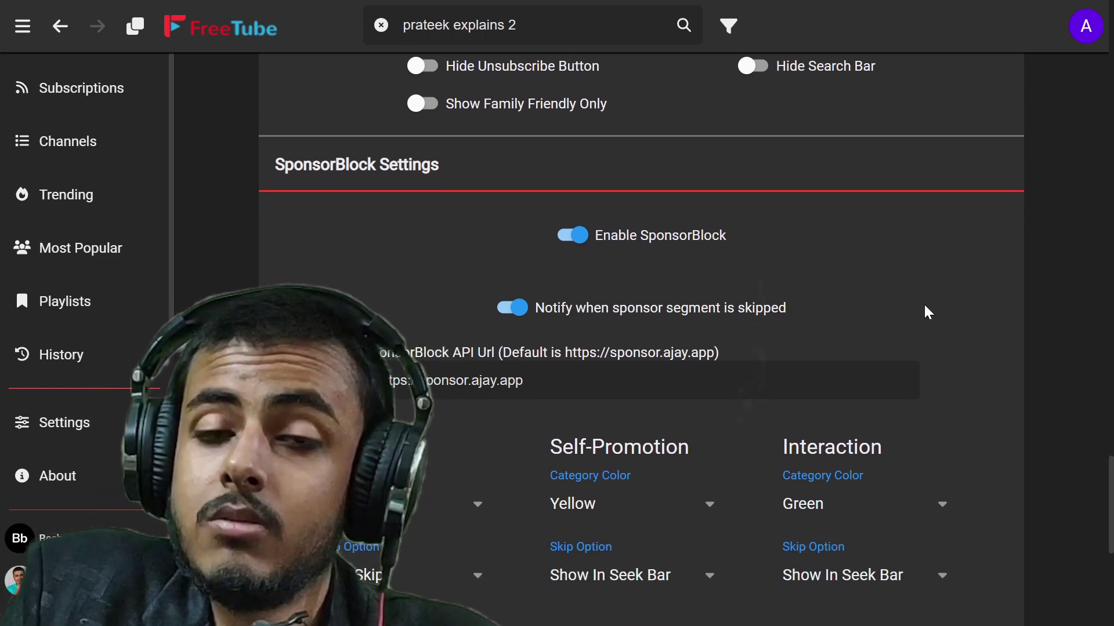
# Step: Review the skip options of the SponsorBlock categories and the Experimental Settings, and return to the beginning of the SponsorBlock section
pyautogui.scroll(-8, 925, 307)
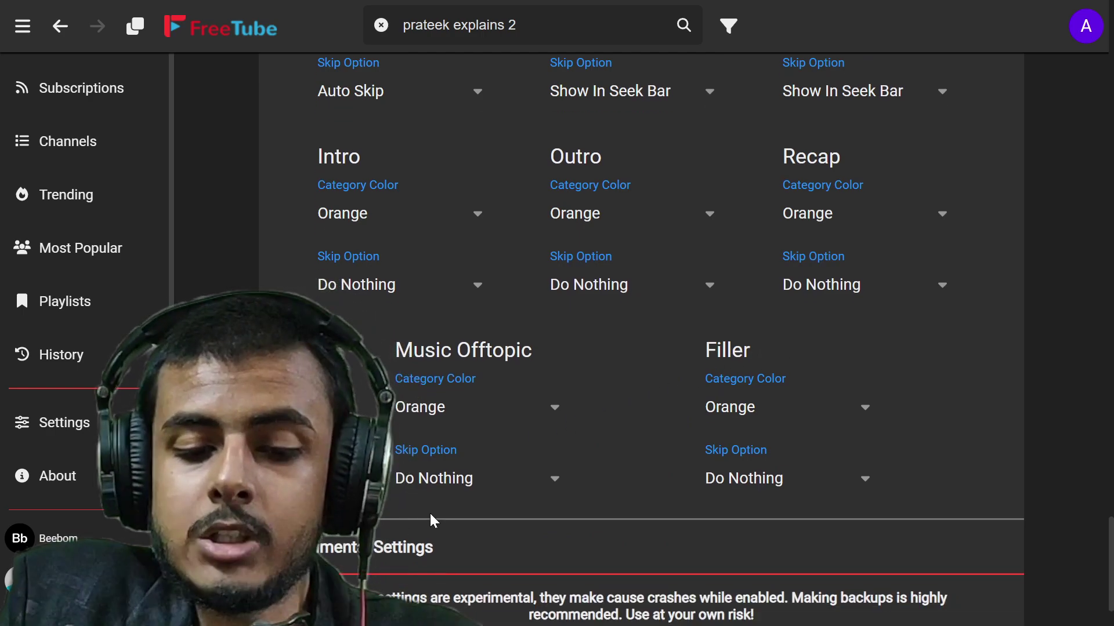
pyautogui.scroll(-2, 432, 519)
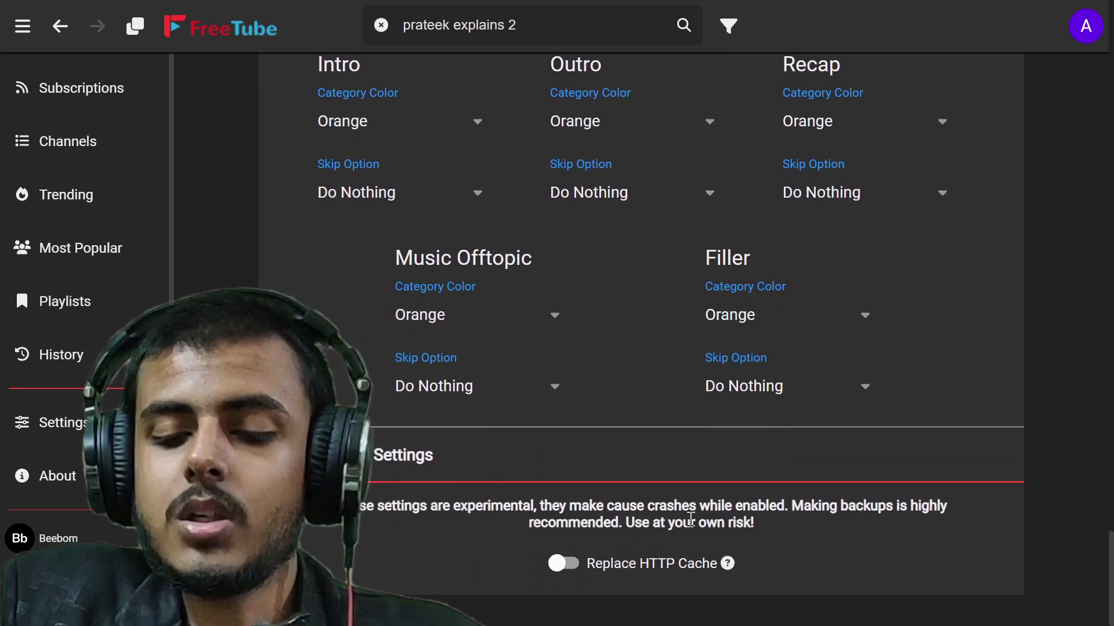
pyautogui.scroll(10, 671, 377)
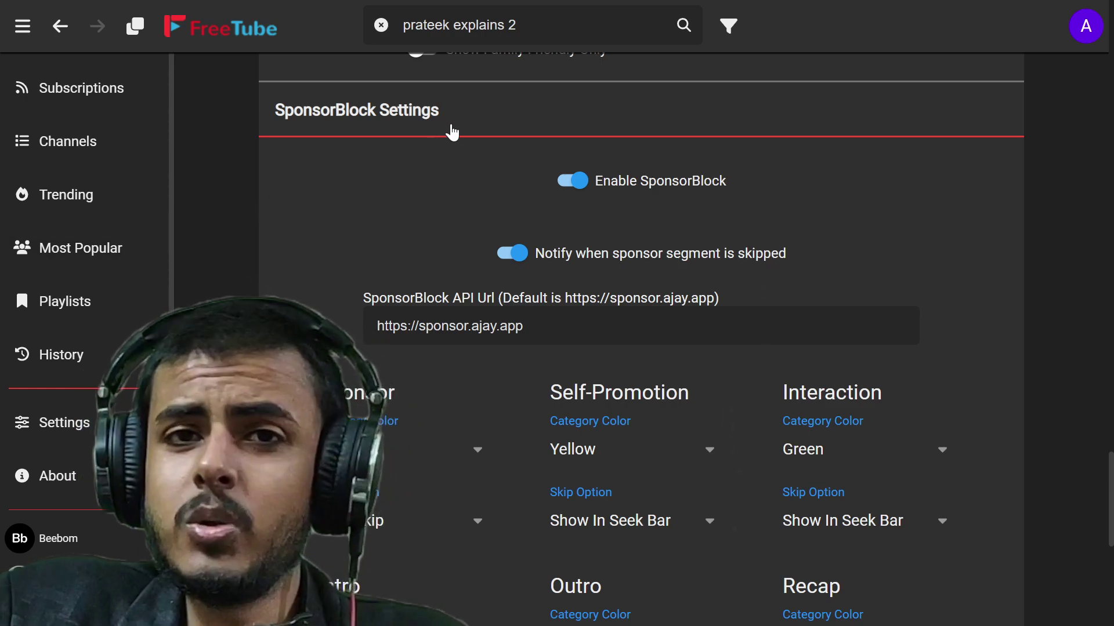
pyautogui.scroll(3, 455, 134)
pyautogui.scroll(-1, 468, 137)
pyautogui.scroll(1, 569, 171)
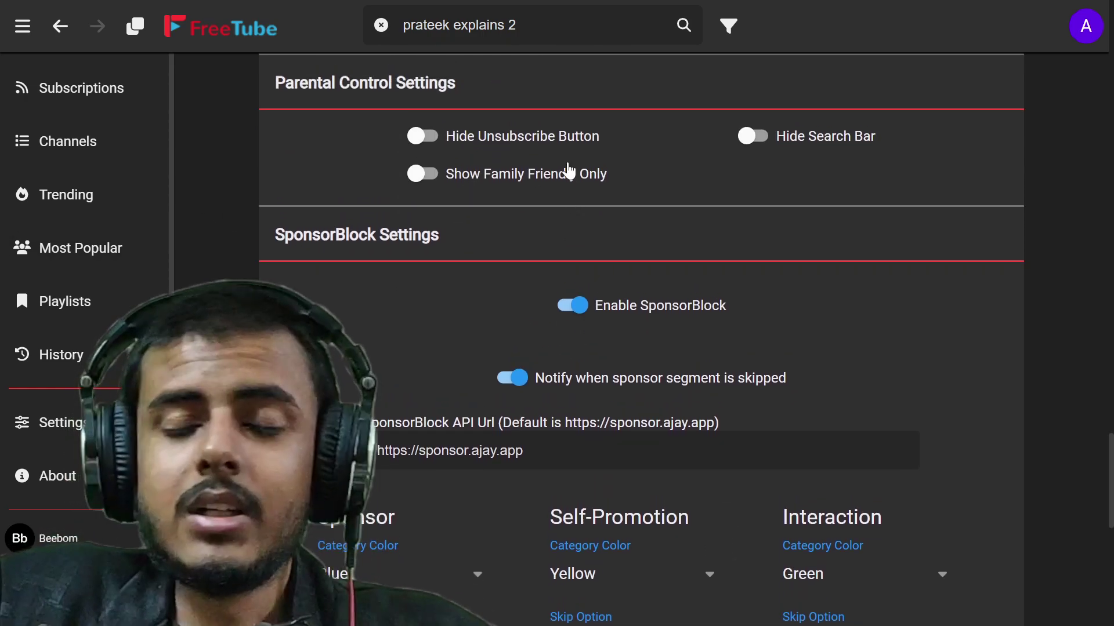
# Step: Run the existing channel search again and open the matching channel's page from the search results
pyautogui.scroll(2, 568, 171)
pyautogui.click(684, 27)
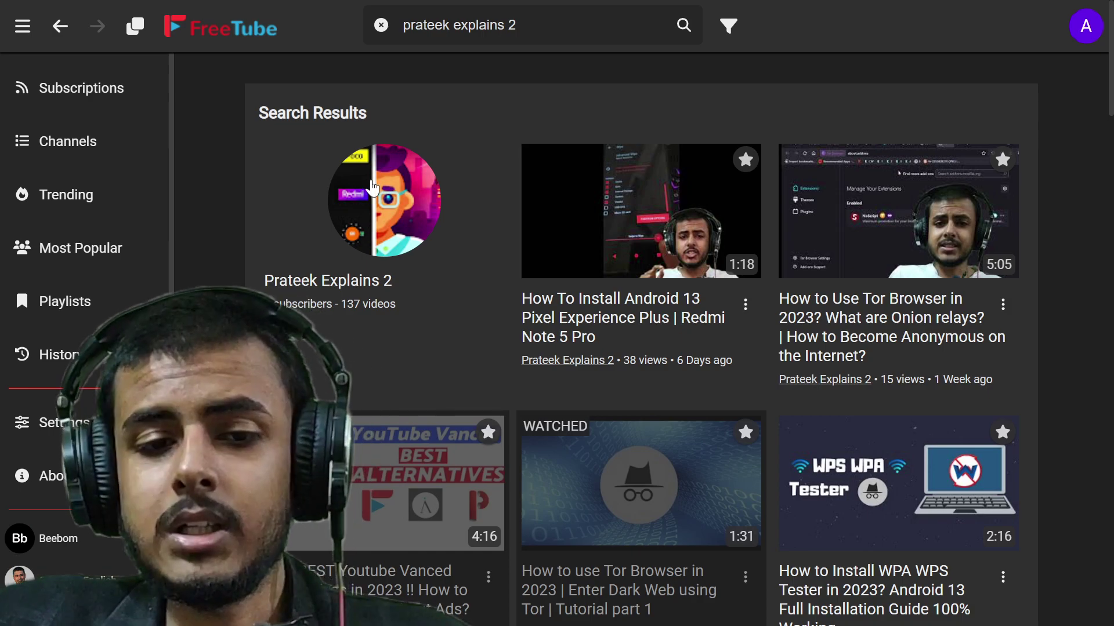
pyautogui.click(372, 189)
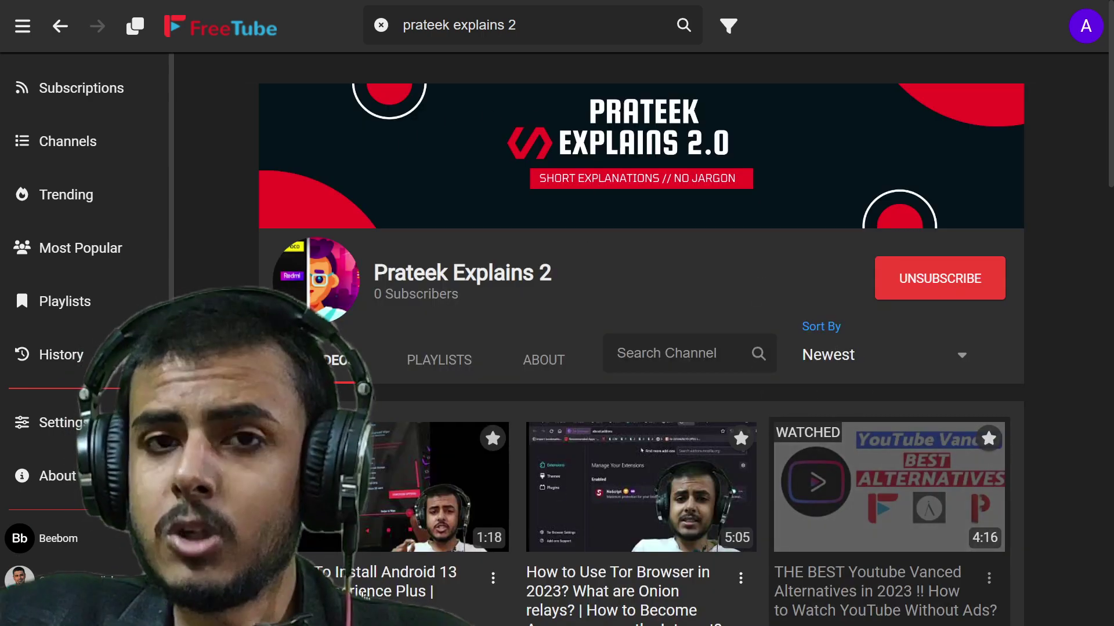
# Step: Look through the channel's videos and sort them by Oldest
pyautogui.scroll(-3, 484, 531)
pyautogui.click(845, 189)
pyautogui.click(852, 237)
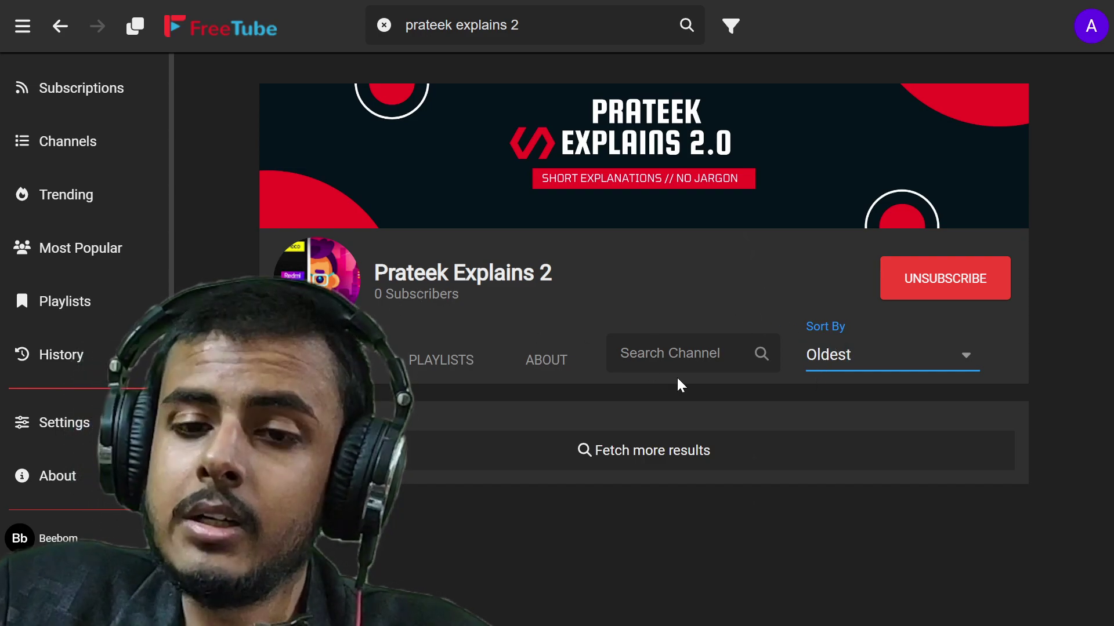
# Step: View the channel's About description and browse through its list of playlists
pyautogui.click(552, 360)
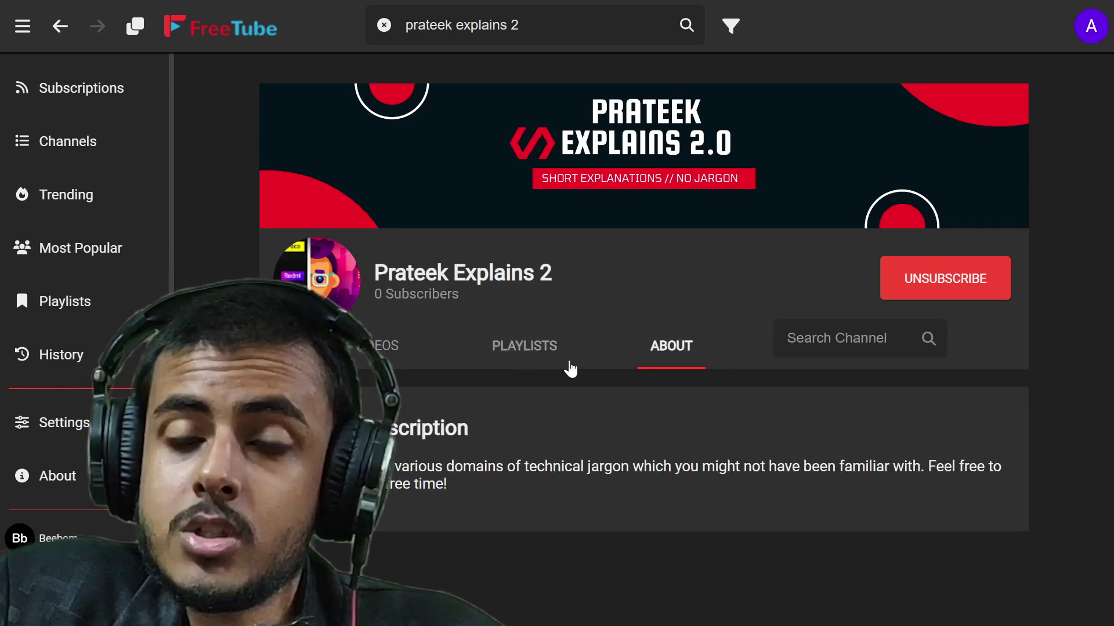
pyautogui.click(543, 356)
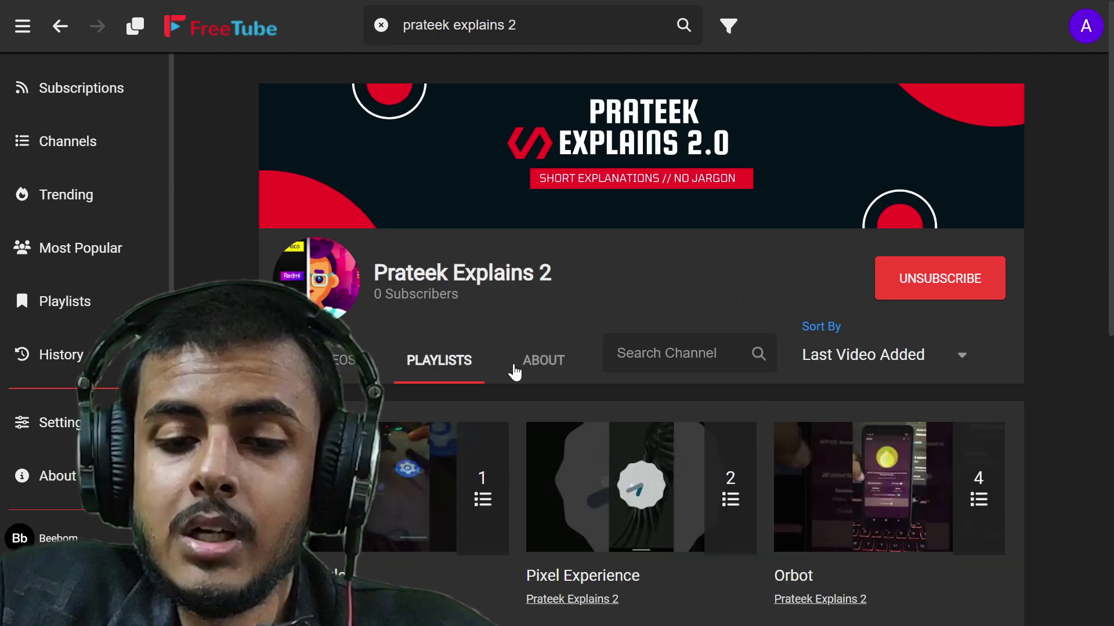
pyautogui.click(514, 372)
pyautogui.click(518, 362)
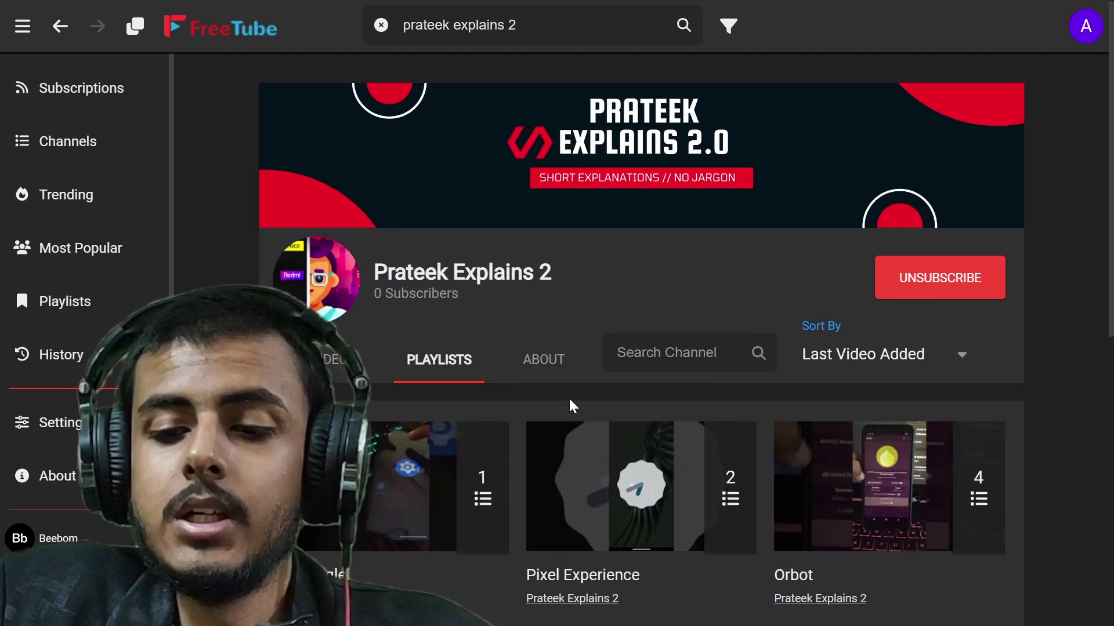
pyautogui.scroll(-5, 571, 408)
pyautogui.scroll(-3, 574, 418)
pyautogui.scroll(4, 552, 378)
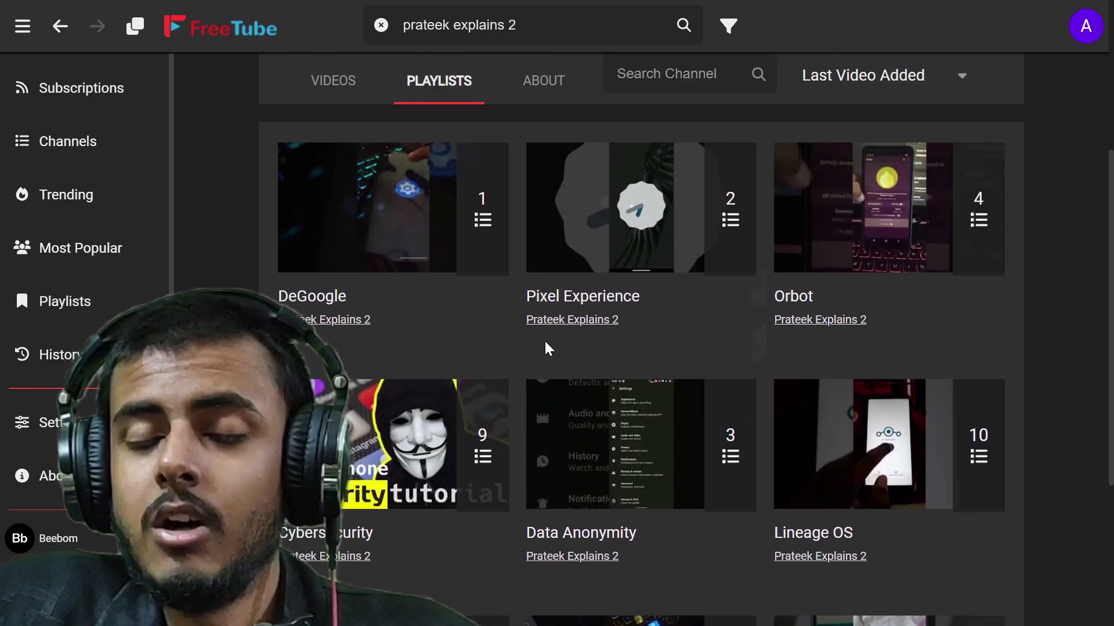